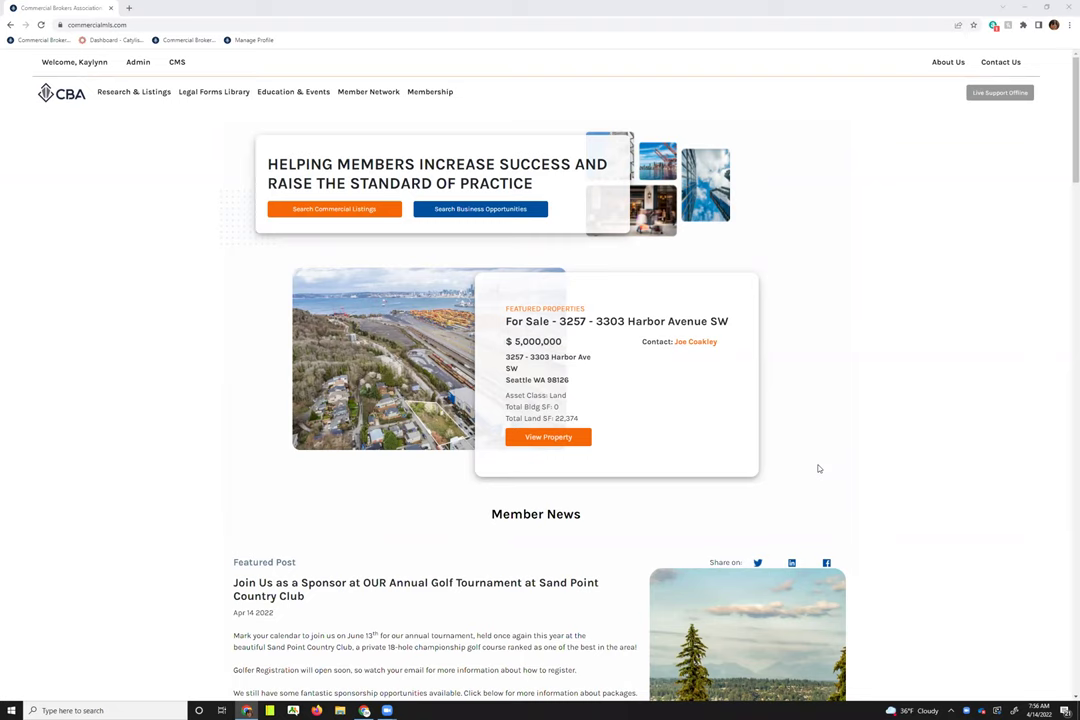
# Step: Open and then dismiss the Welcome account options list on the CBA member home page
pyautogui.click(73, 63)
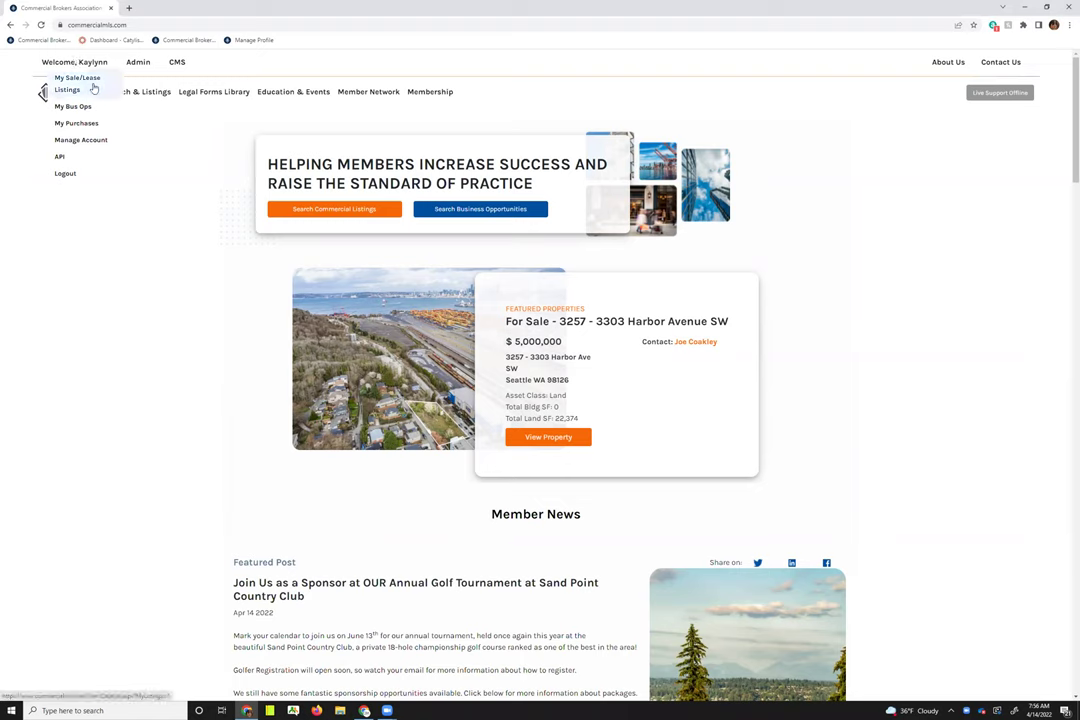
pyautogui.click(155, 285)
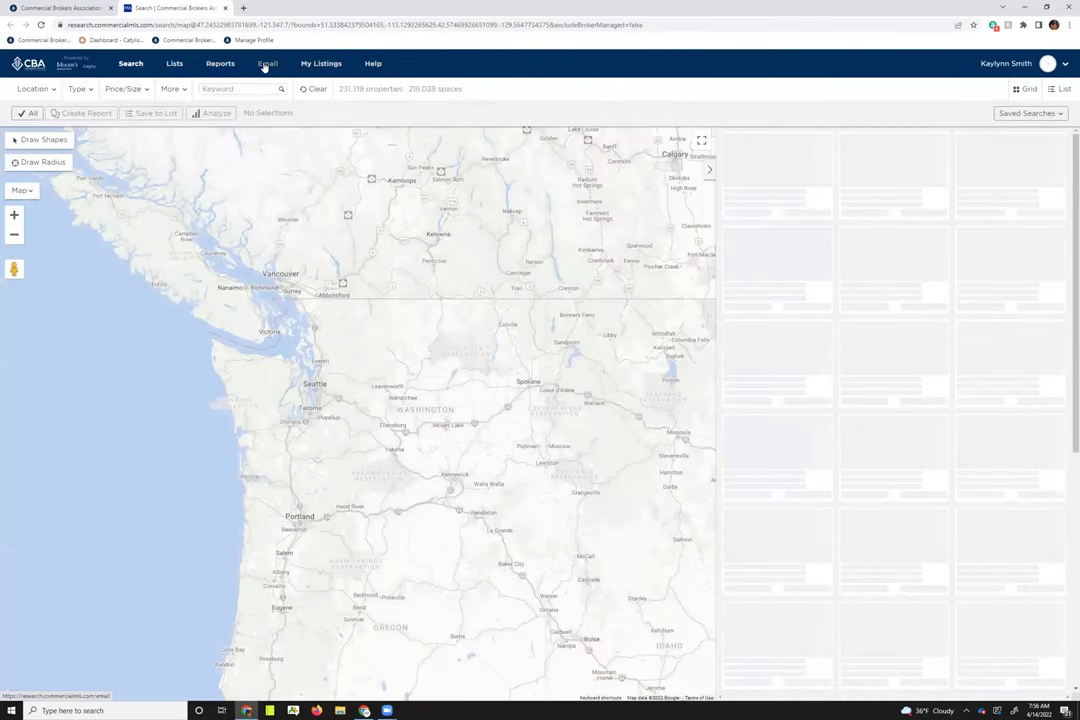
# Step: Go to the Email section to view the empty Sent History
pyautogui.click(266, 64)
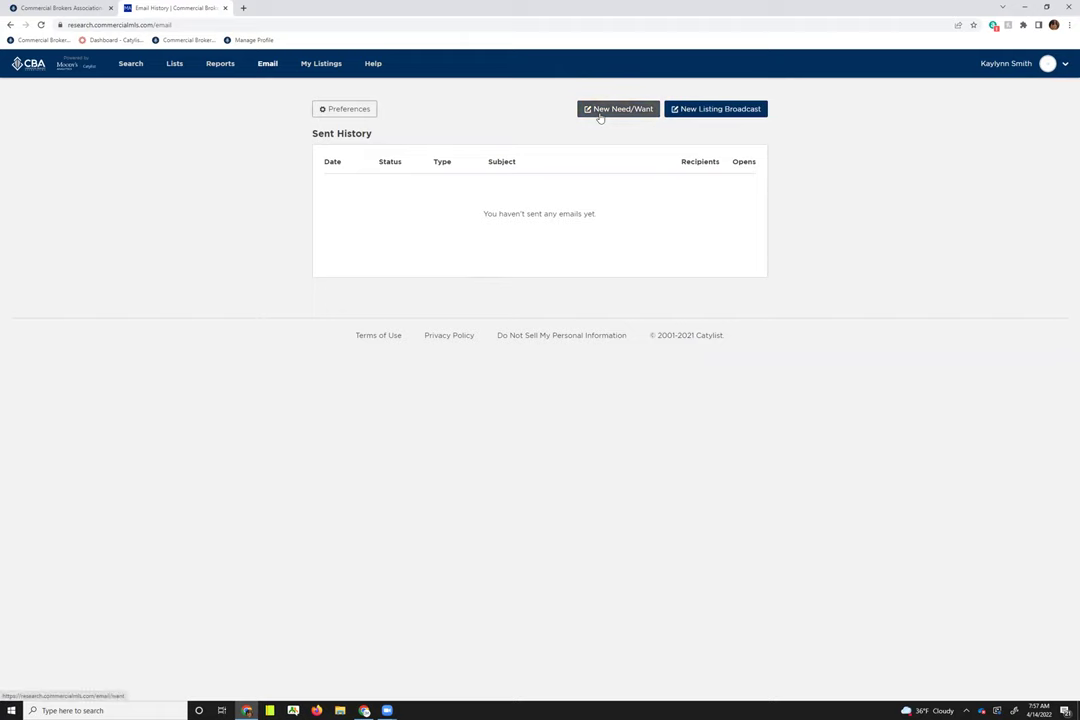
# Step: Start a New Listing Broadcast for the 123 Test property and advance to listings and flyers
pyautogui.click(690, 117)
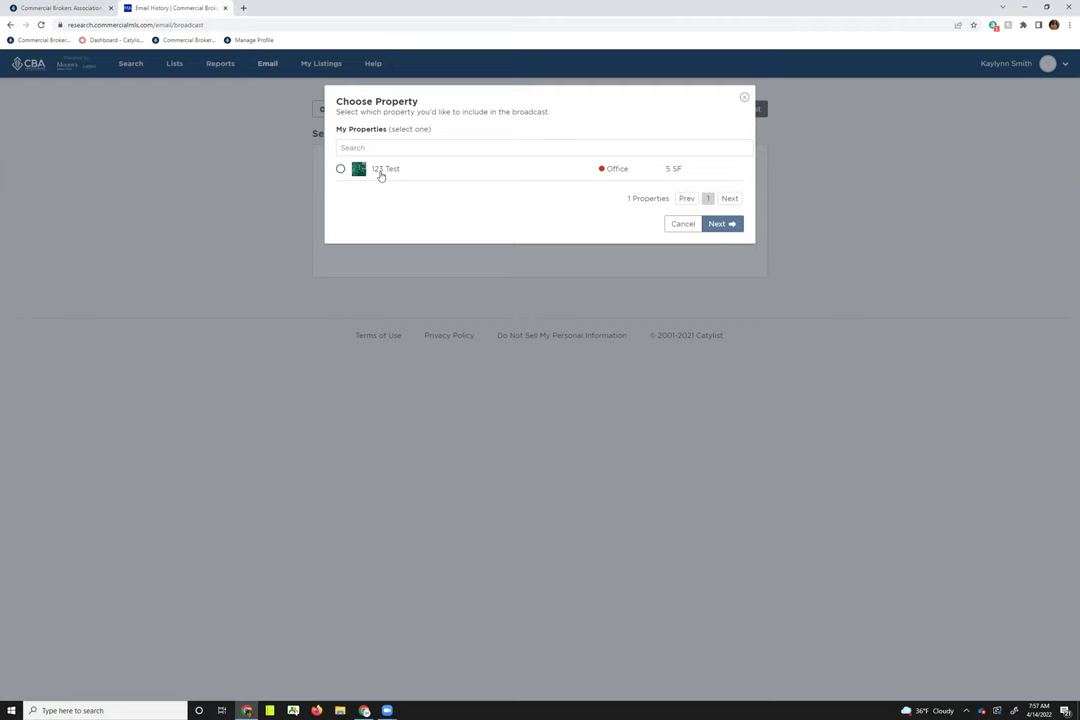
pyautogui.click(381, 175)
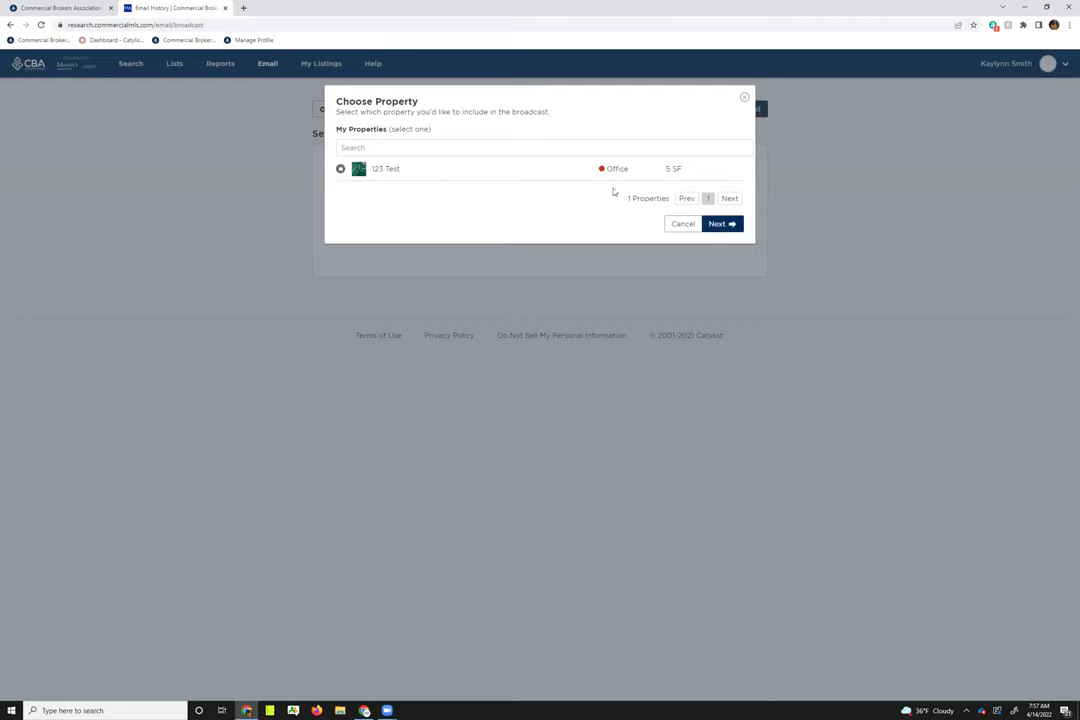
pyautogui.click(720, 224)
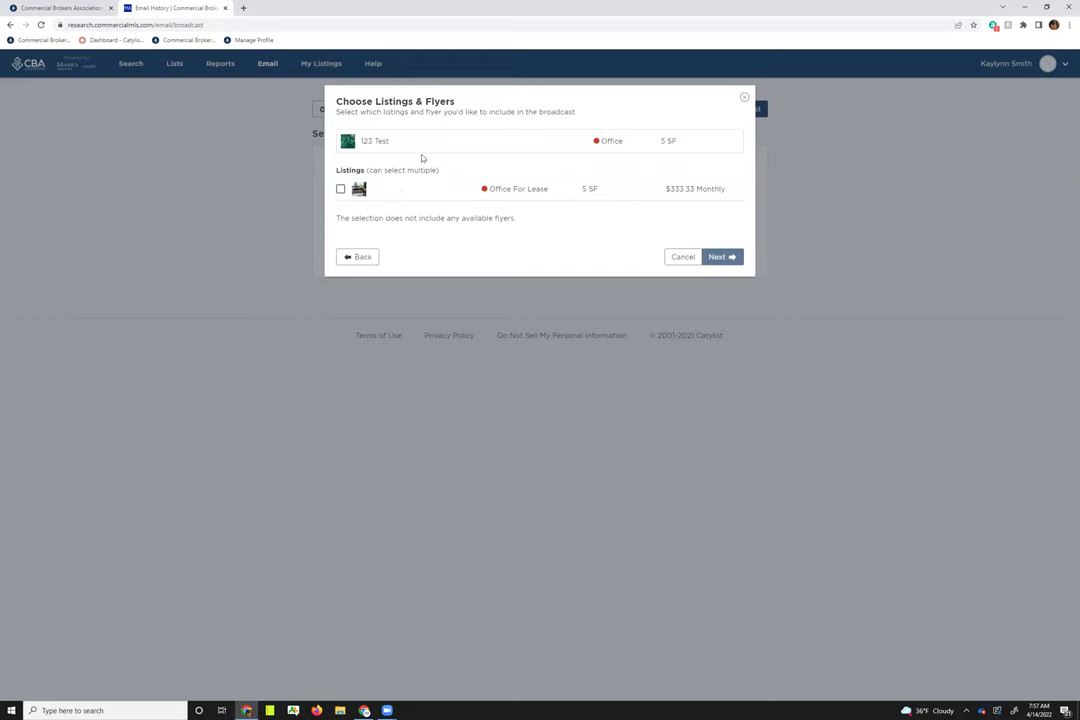
# Step: Include the Office For Lease listing and advance to the custom information step
pyautogui.click(341, 190)
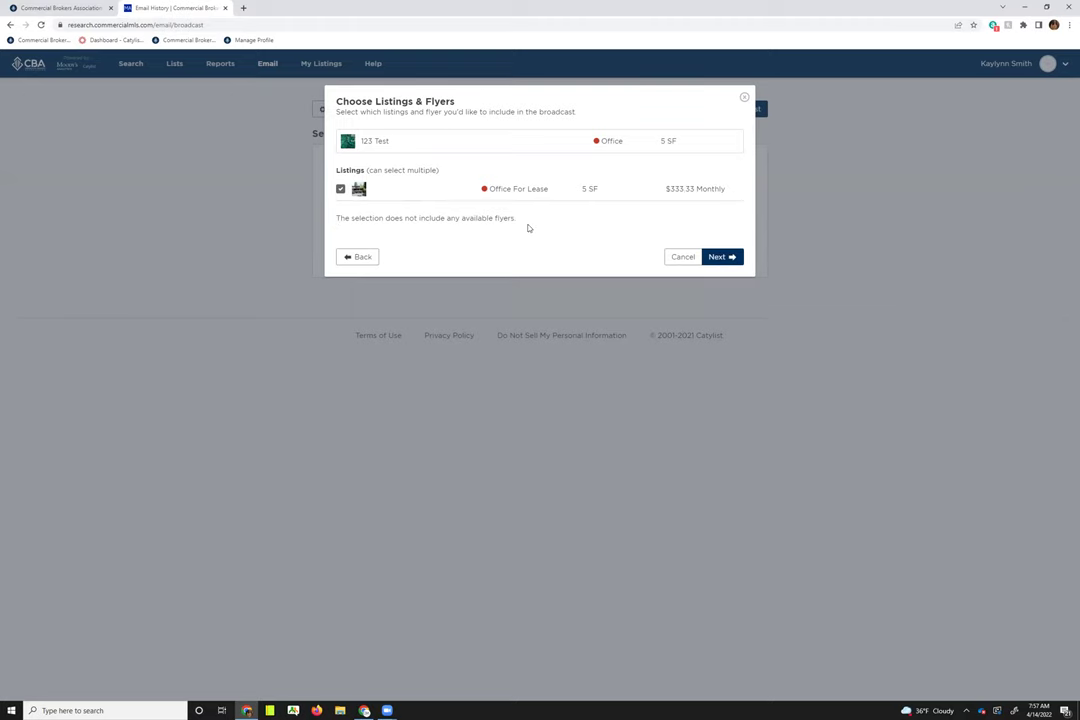
pyautogui.click(722, 257)
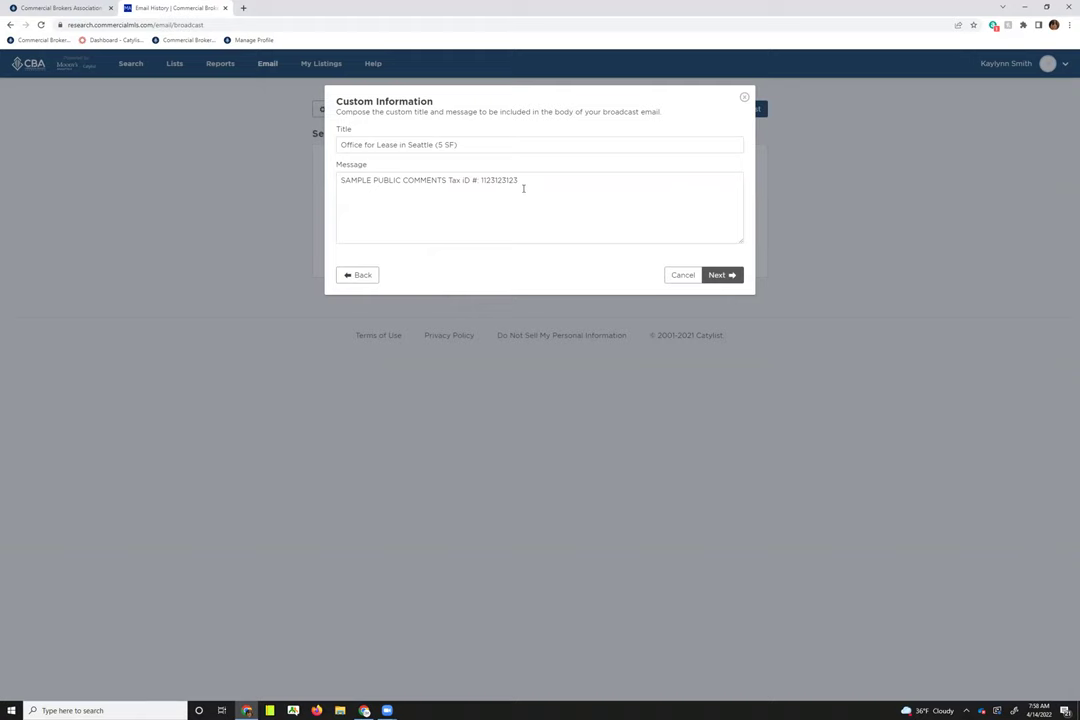
# Step: Replace the tax ID in the message with 'New listing message here'
pyautogui.moveTo(520, 182); pyautogui.dragTo(450, 191)
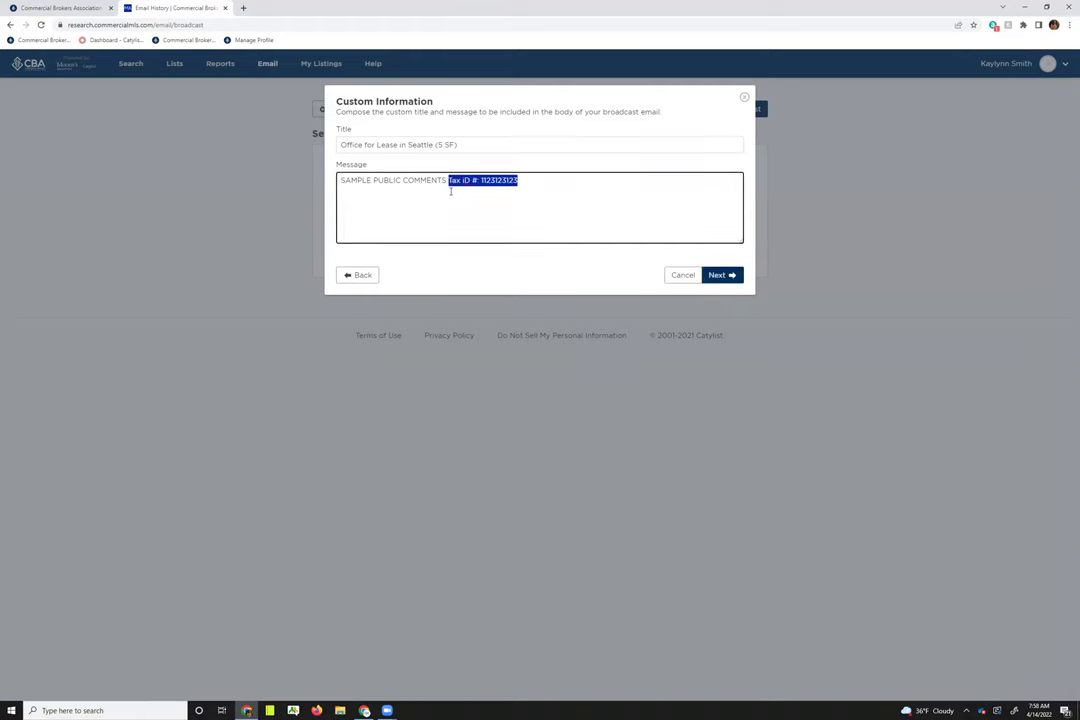
pyautogui.press('BackSpace')
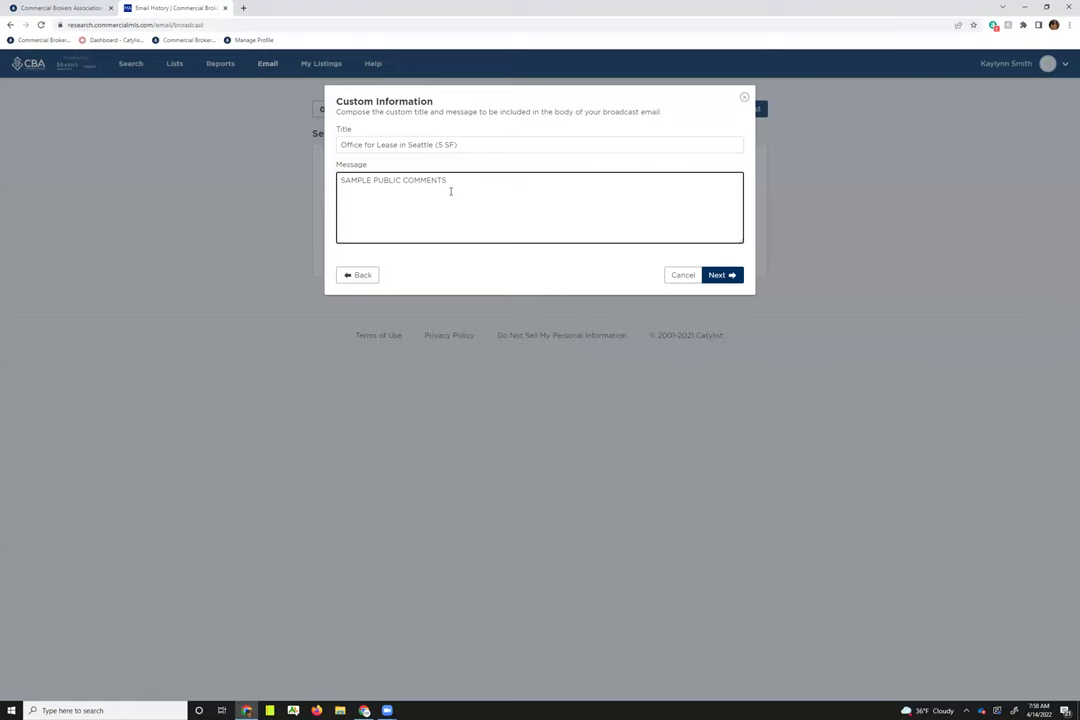
pyautogui.write('New listing message here')
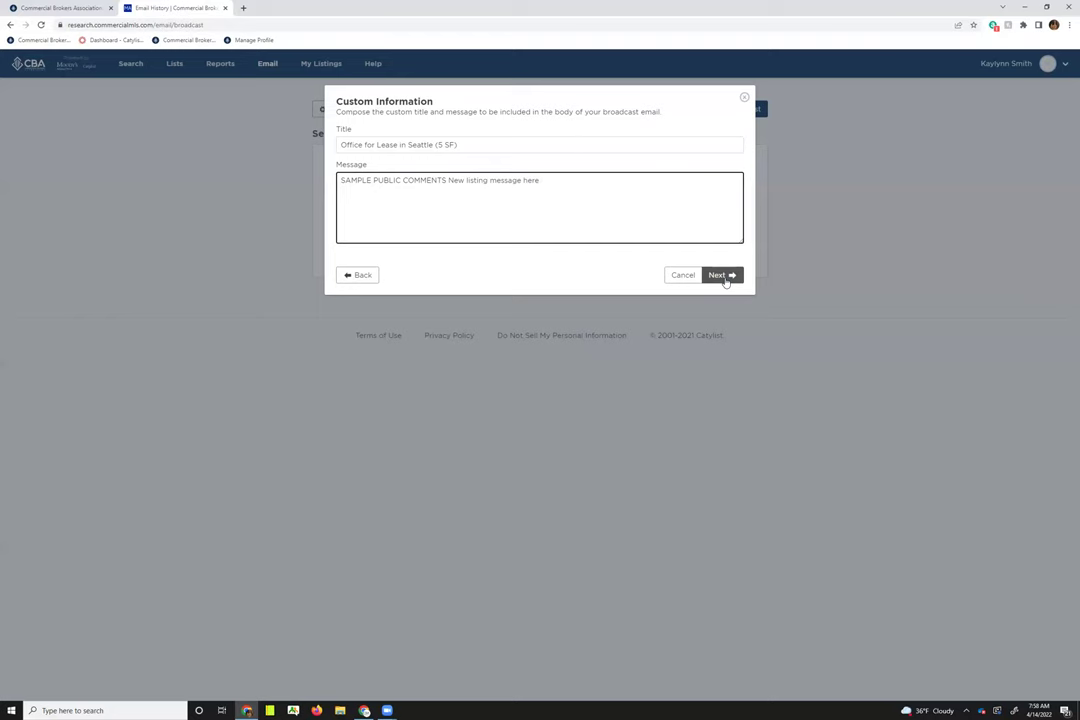
# Step: Advance to the Finish preview of the 'Office for Lease in Seattle' broadcast
pyautogui.click(722, 275)
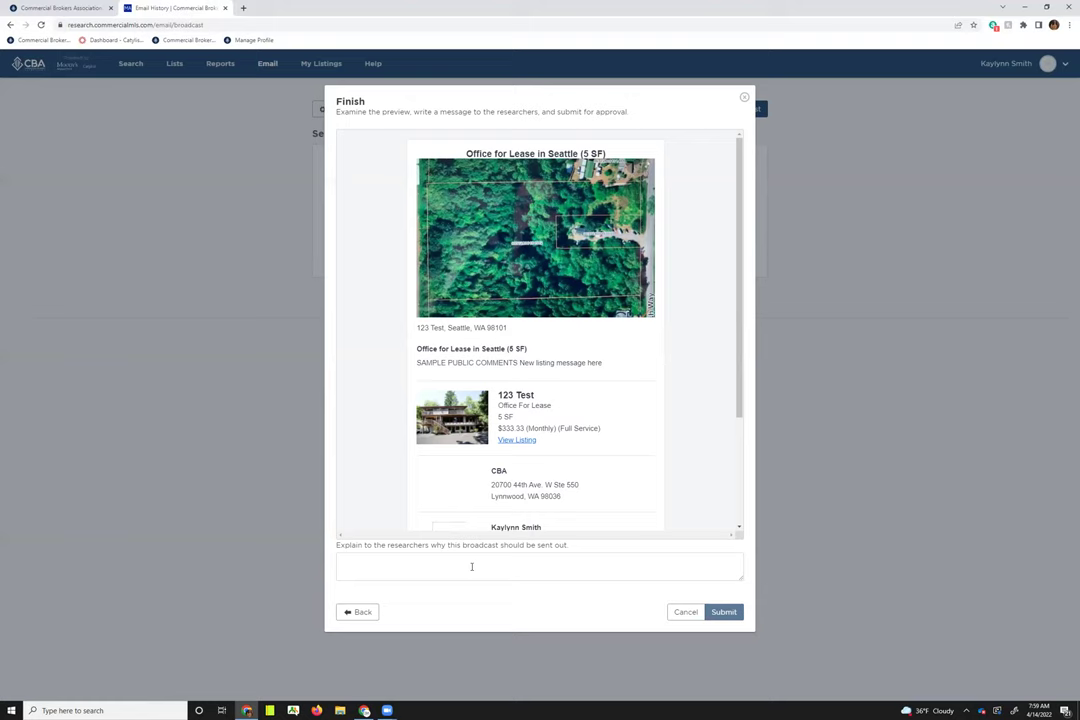
# Step: Close the Finish dialog without submitting the broadcast
pyautogui.click(745, 100)
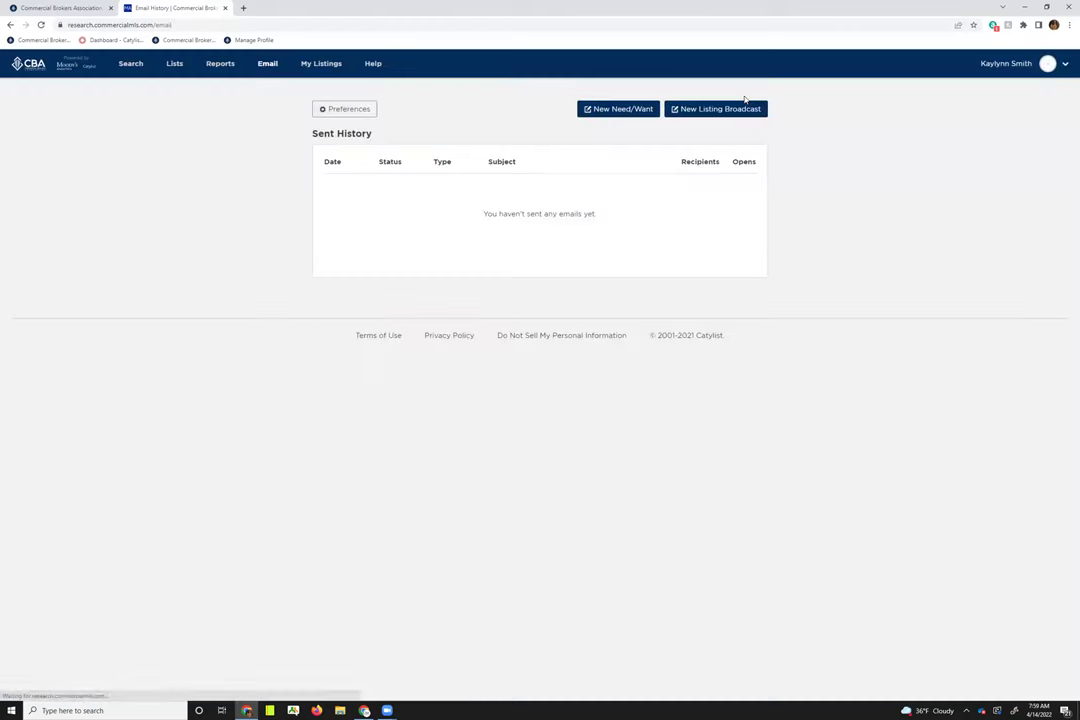
# Step: Open a new Need/Want form and set its Property Type to Retail
pyautogui.click(643, 110)
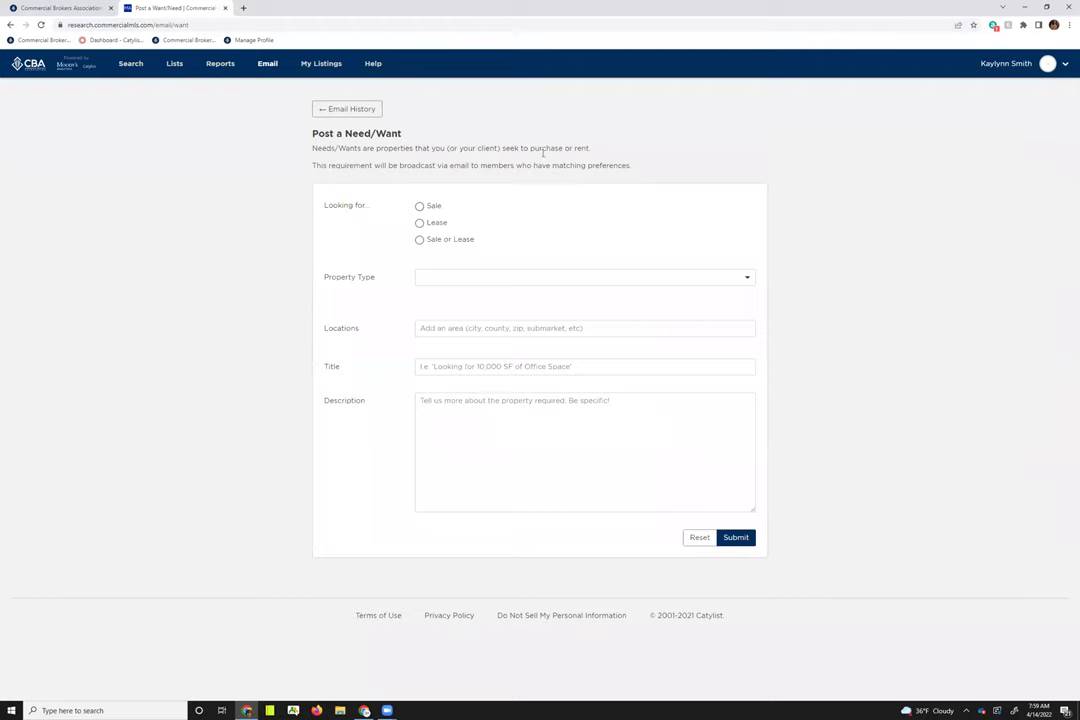
pyautogui.click(433, 284)
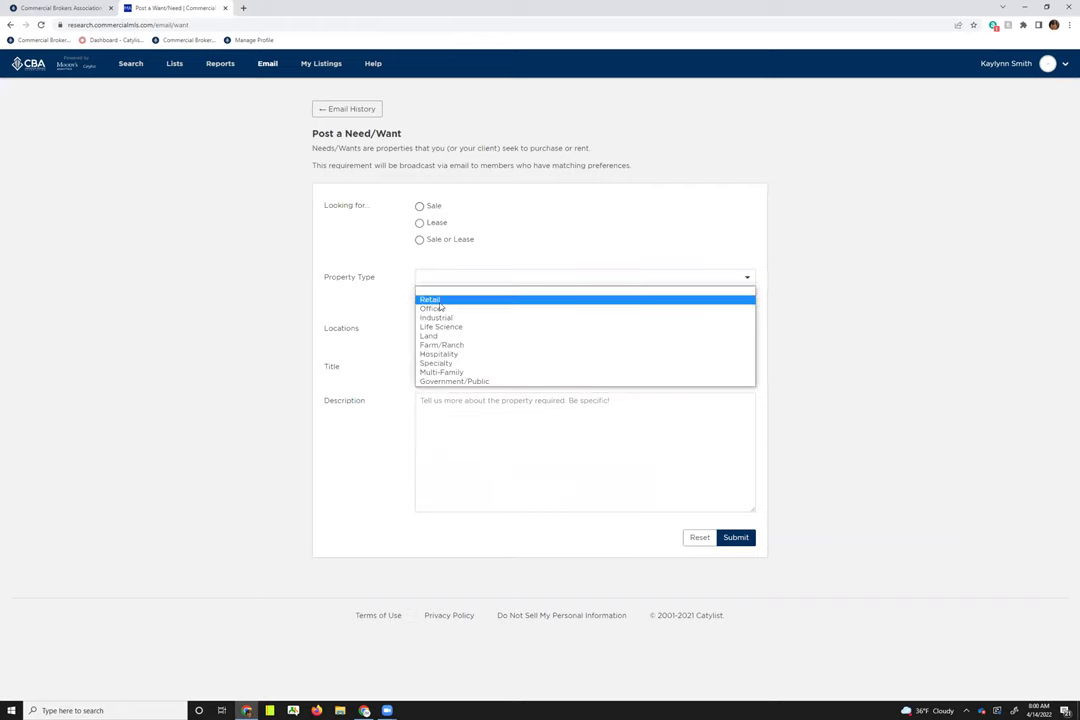
pyautogui.click(439, 302)
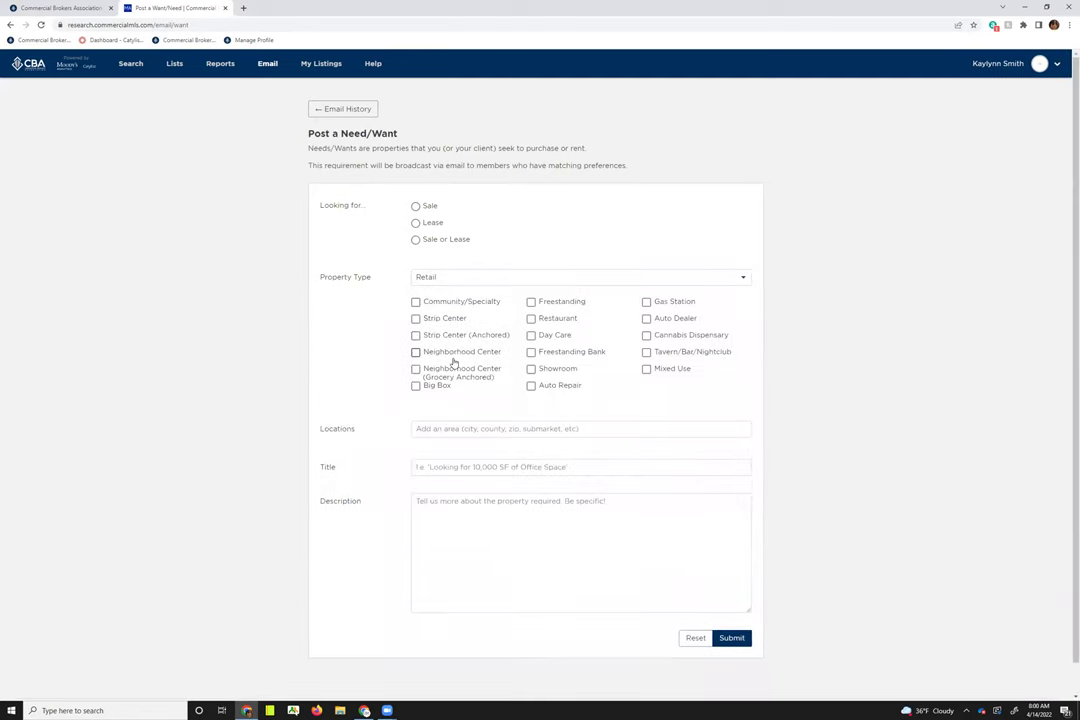
# Step: Try zip, city and county searches in Locations: '9', 'ci', 'kea', 'king'
pyautogui.click(447, 429)
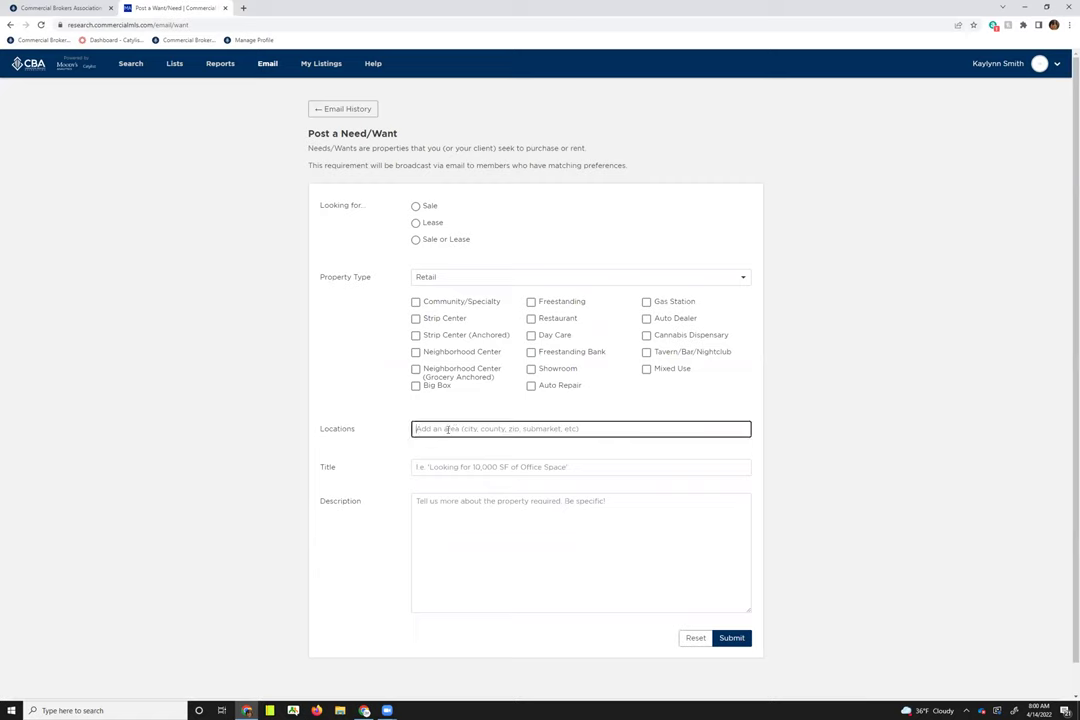
pyautogui.write('9')
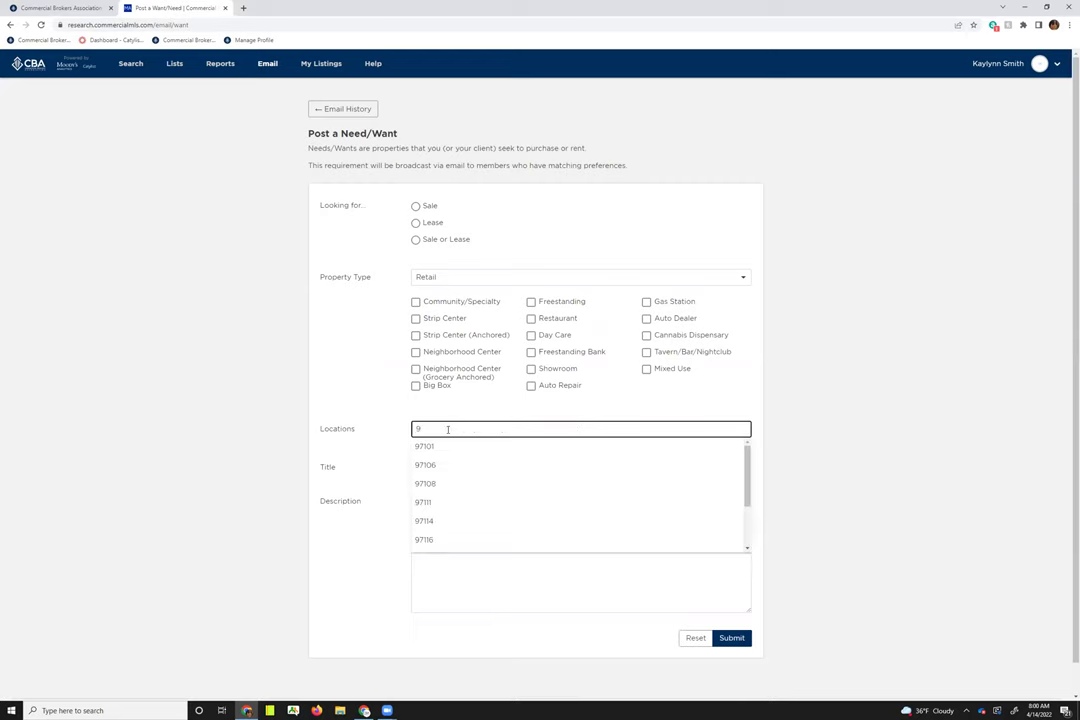
pyautogui.press('BackSpace')
pyautogui.write('c')
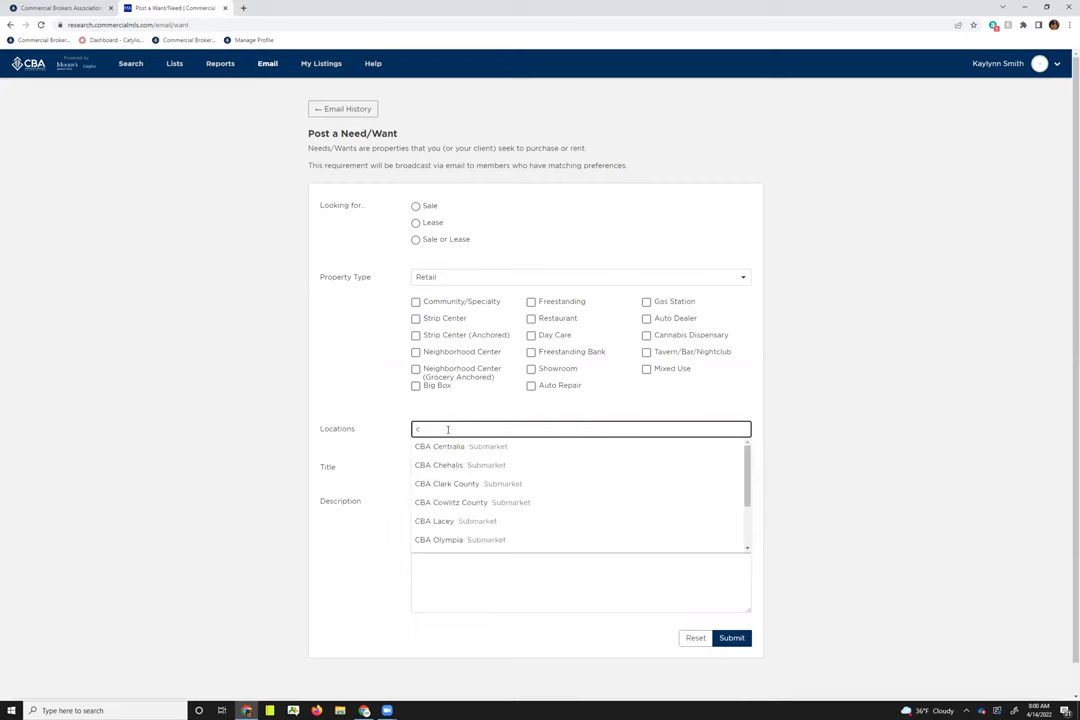
pyautogui.write('i')
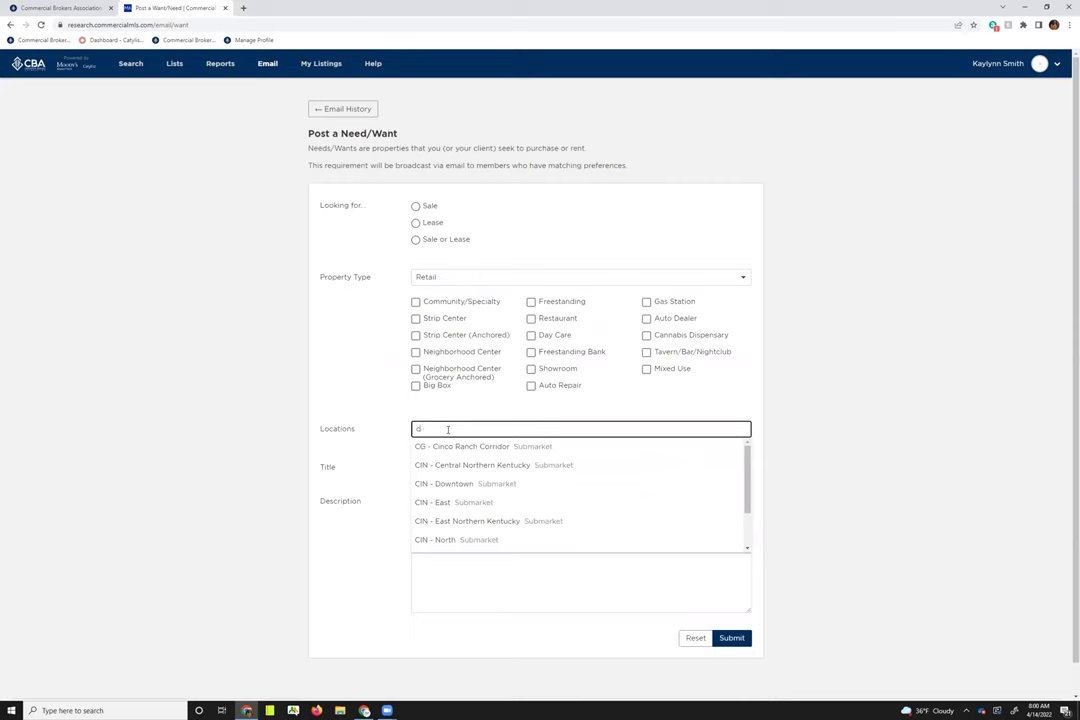
pyautogui.press('BackSpace')
pyautogui.press('BackSpace')
pyautogui.write('ke')
pyautogui.write('at')
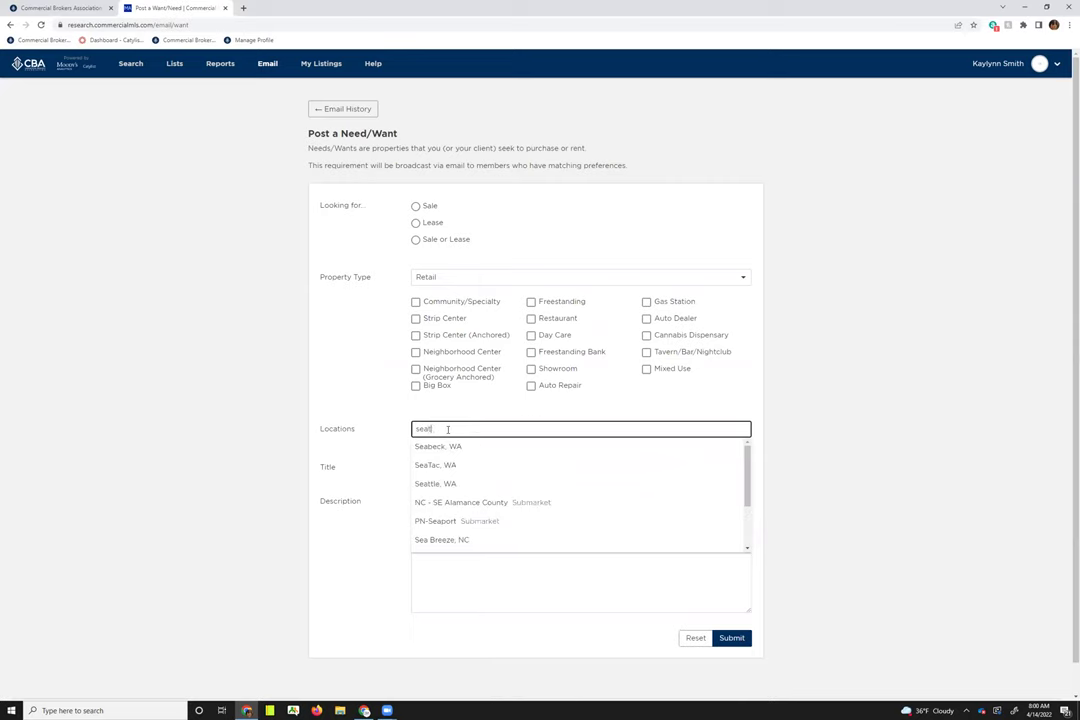
pyautogui.press('BackSpace')
pyautogui.press('BackSpace')
pyautogui.press('BackSpace')
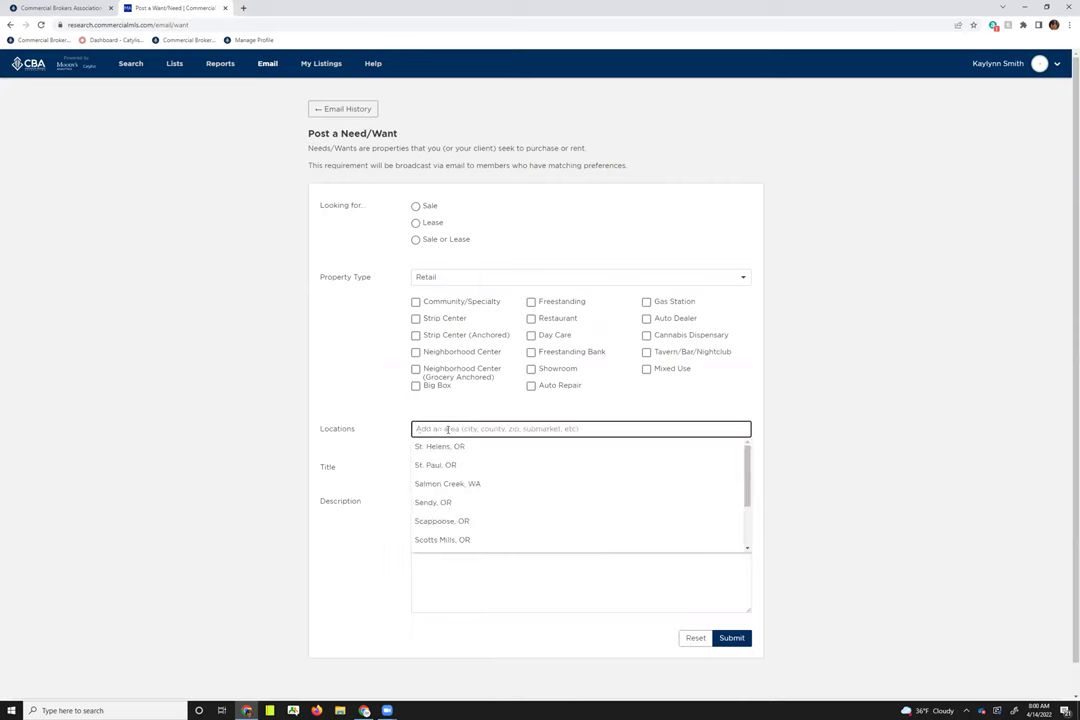
pyautogui.write('king')
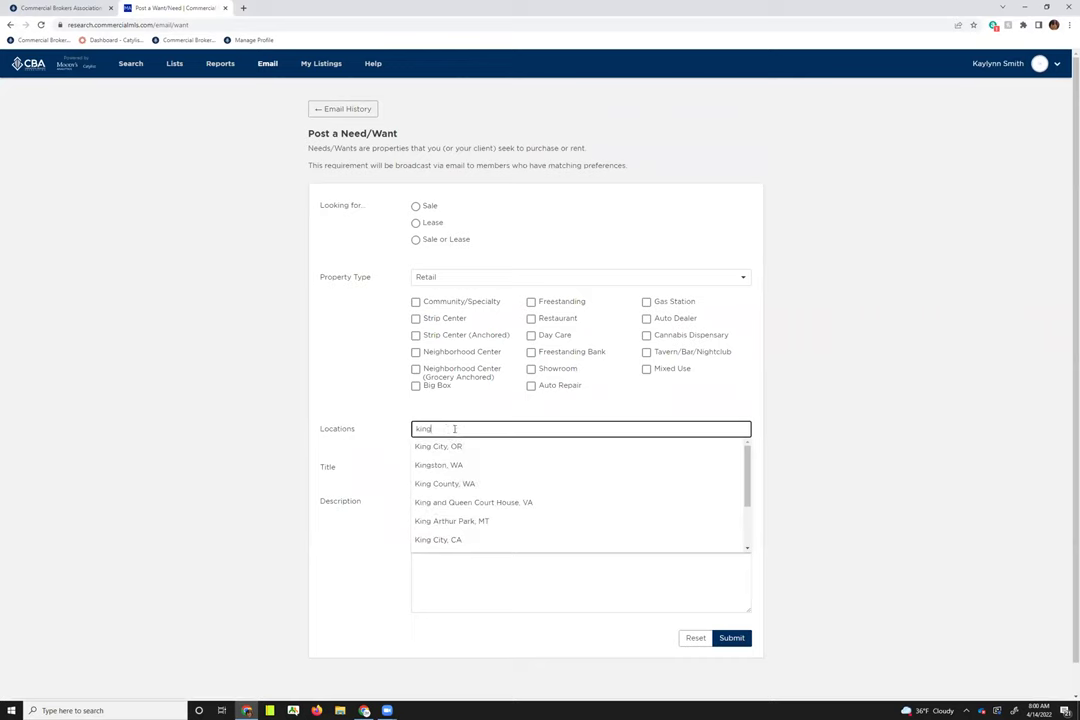
# Step: Replace the search with 'wash', then narrow suggestions to CBA submarkets with 'cba fre'
pyautogui.moveTo(452, 429); pyautogui.dragTo(341, 433)
pyautogui.press('BackSpace')
pyautogui.write('wash')
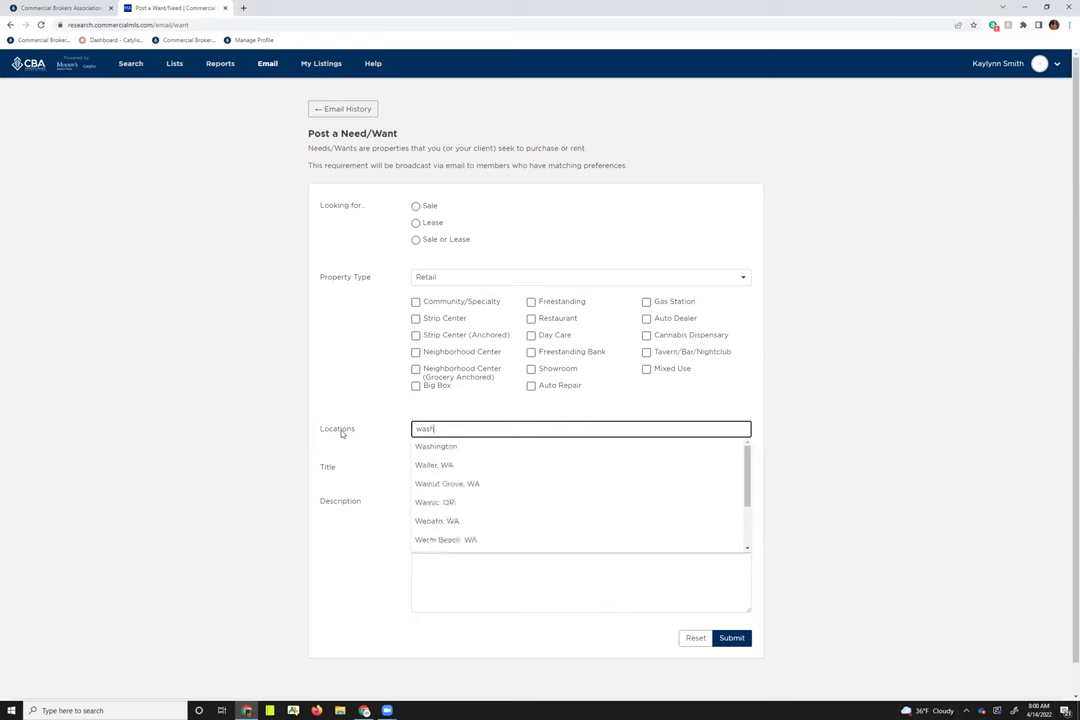
pyautogui.press('BackSpace')
pyautogui.press('BackSpace')
pyautogui.press('BackSpace')
pyautogui.press('BackSpace')
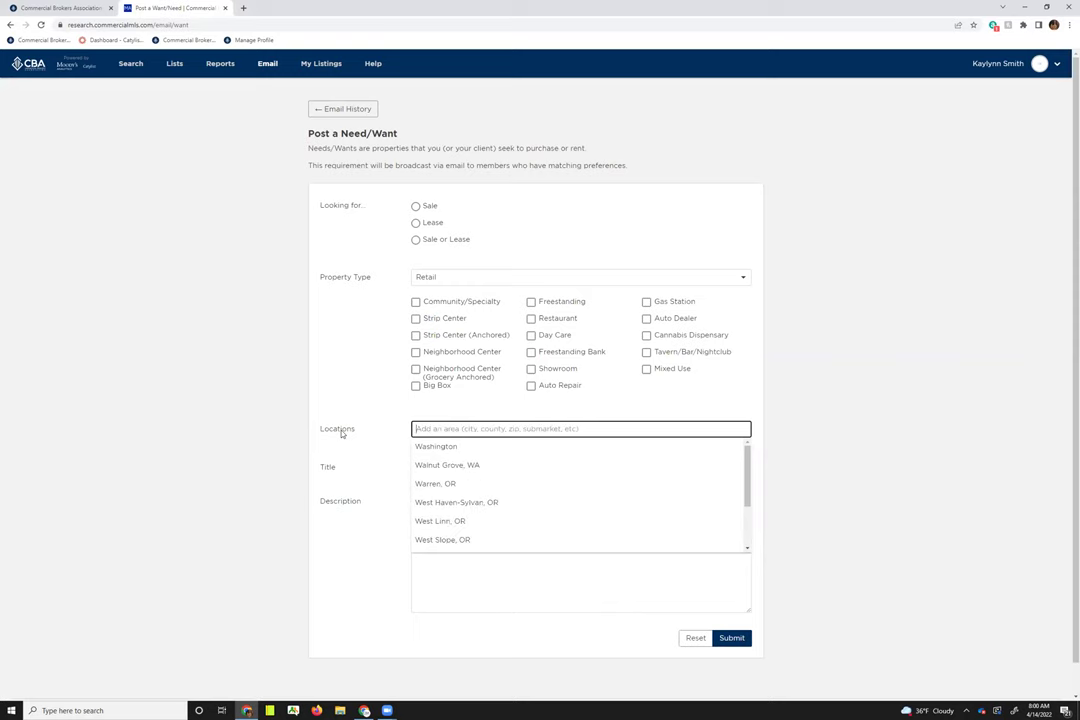
pyautogui.write('cba')
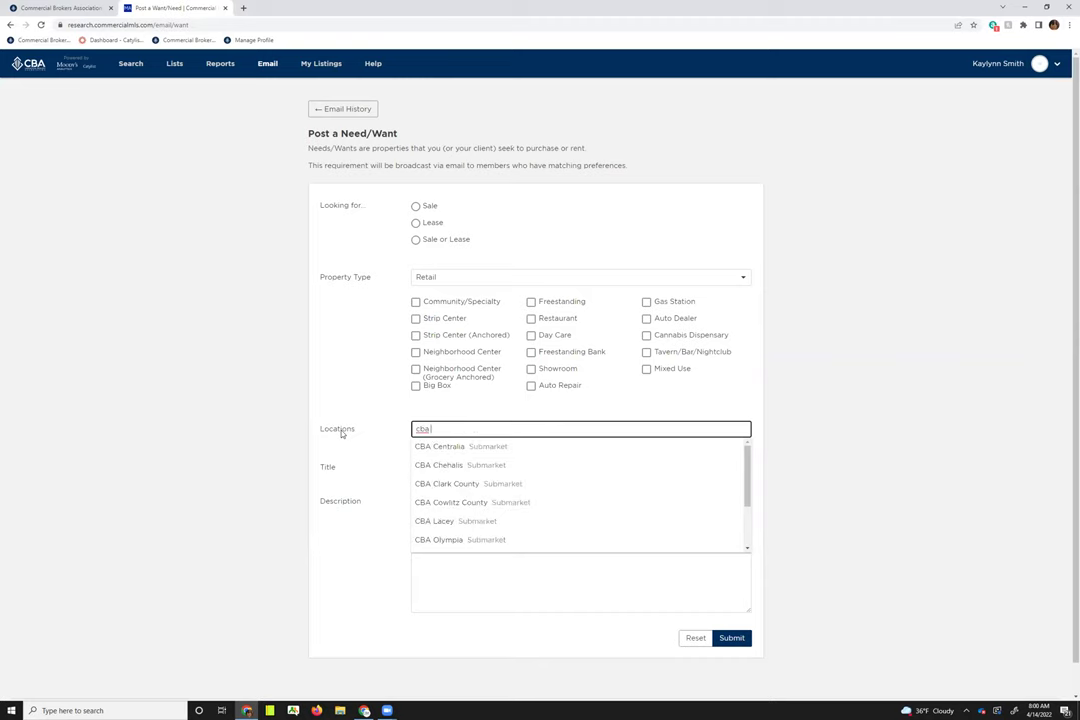
pyautogui.write(' fre')
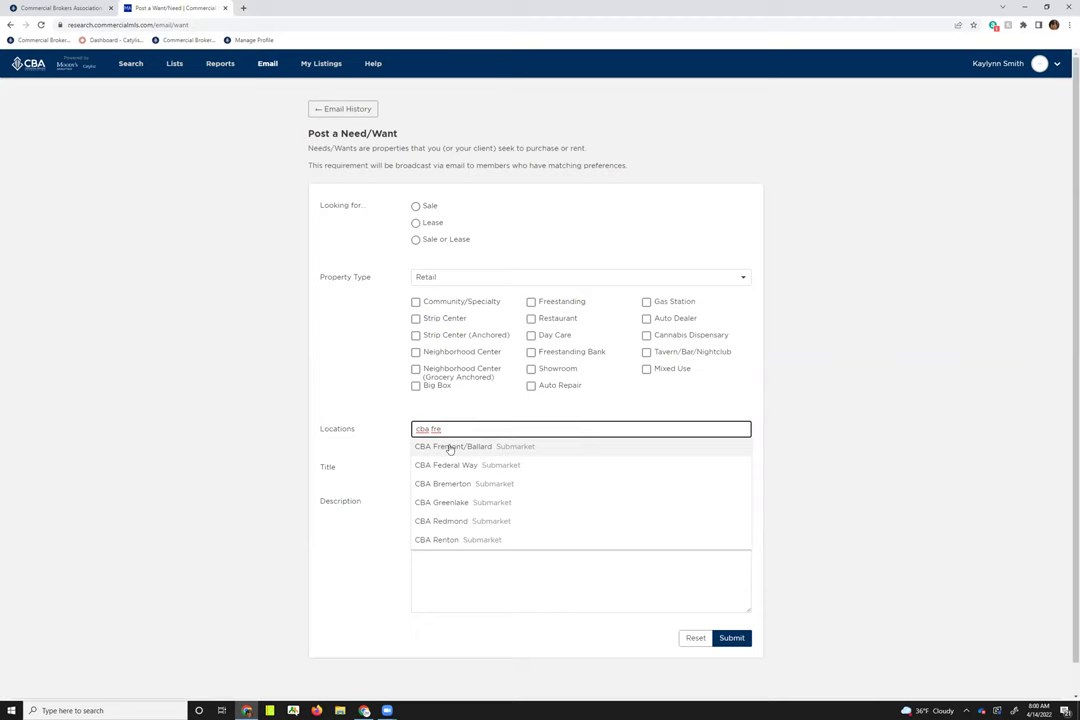
# Step: Pick the 'CBA Fremont/Ballard' suggestion as a Locations tag
pyautogui.click(450, 447)
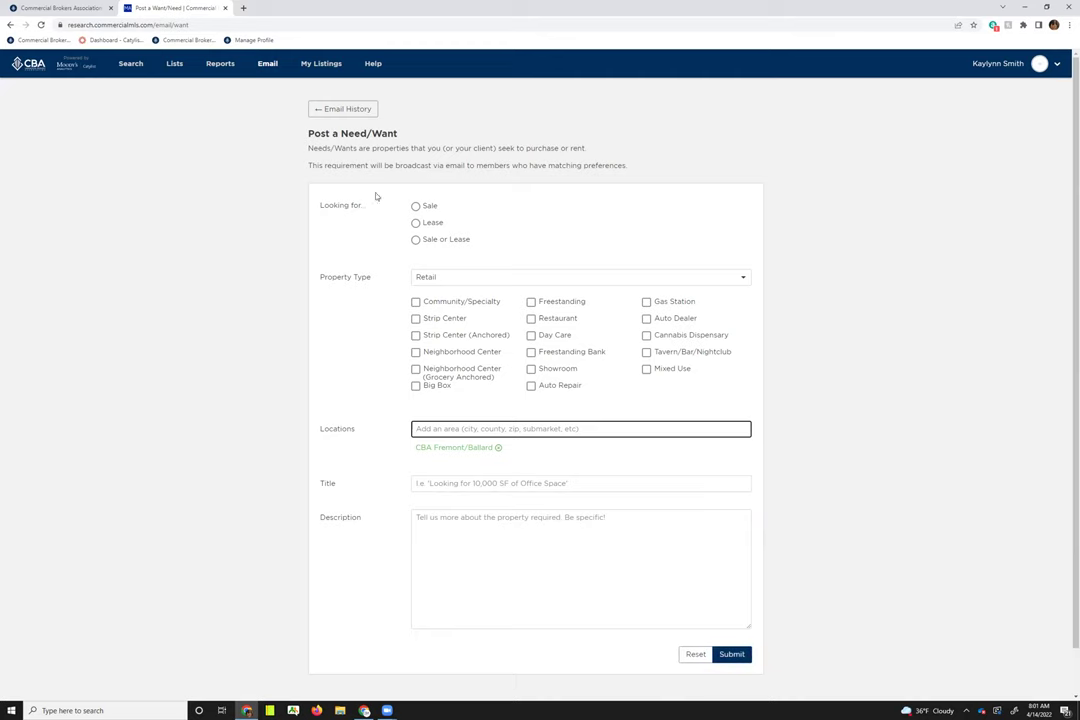
# Step: Return to Email History and open the email Preferences page
pyautogui.click(331, 110)
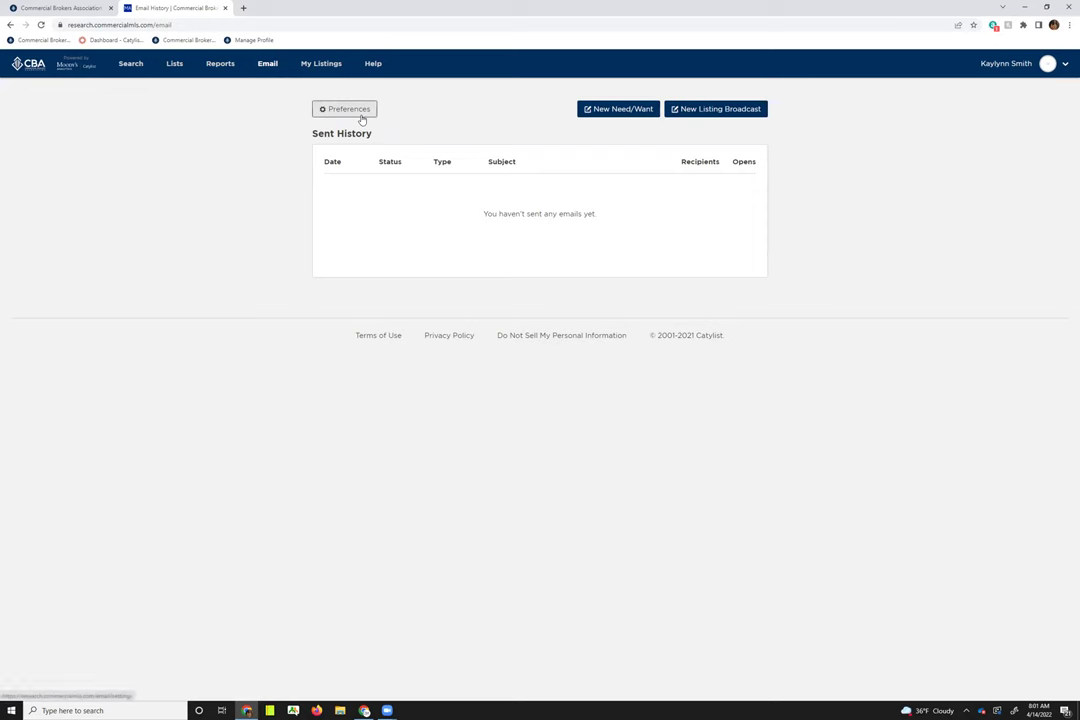
pyautogui.click(362, 119)
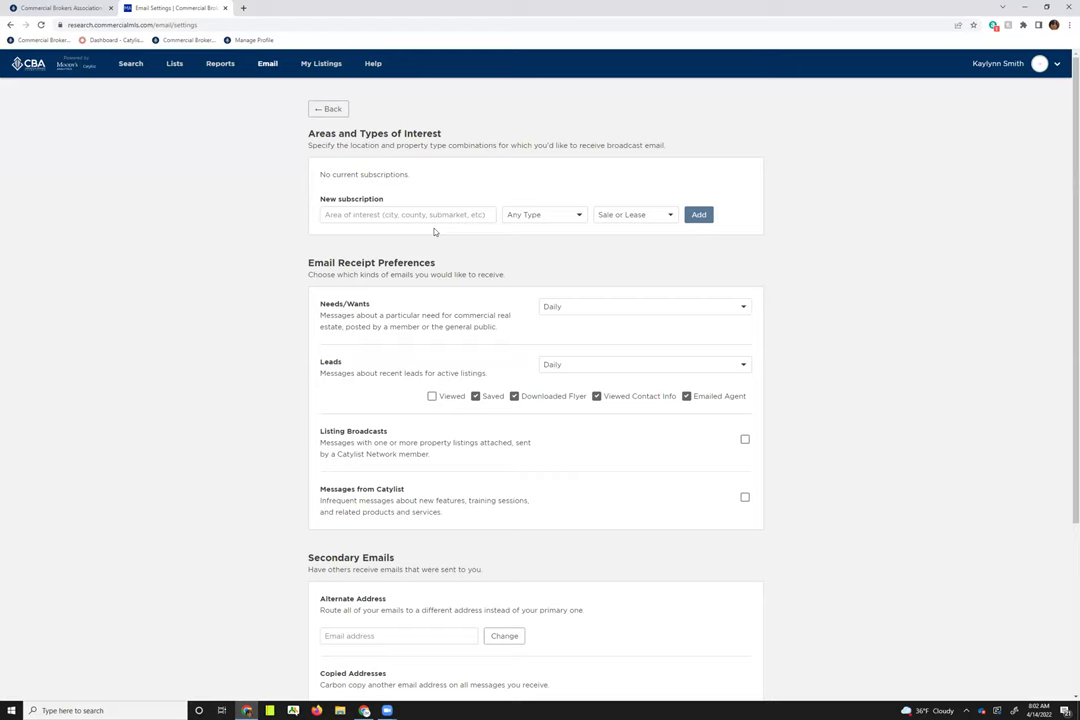
pyautogui.click(555, 222)
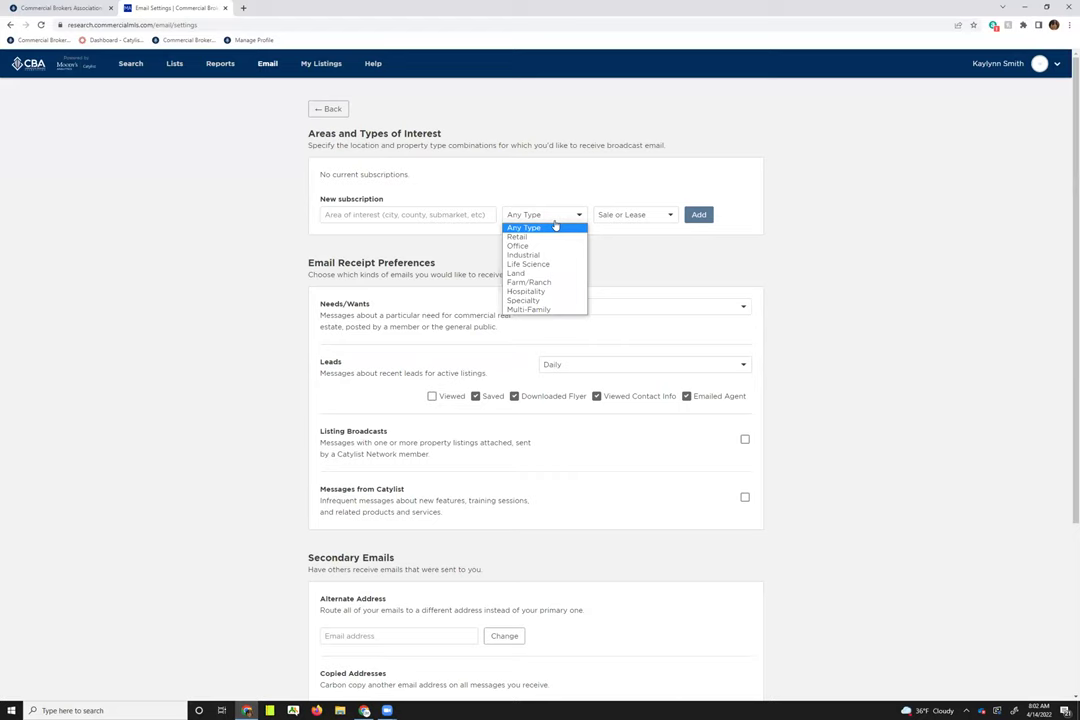
pyautogui.click(642, 216)
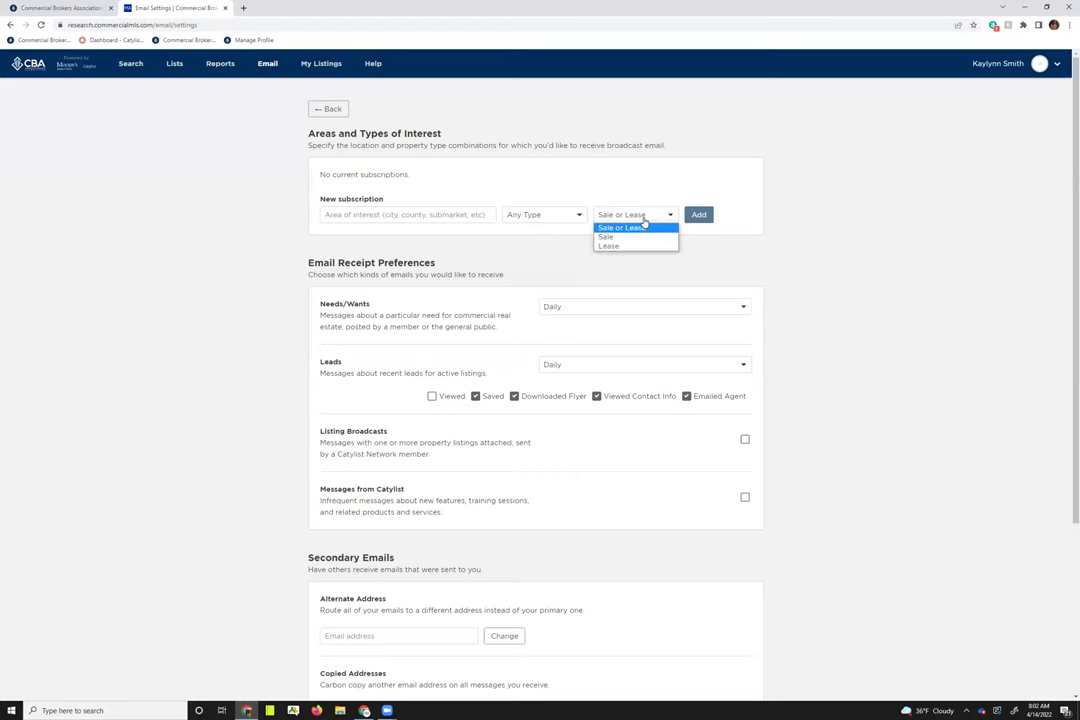
pyautogui.click(715, 184)
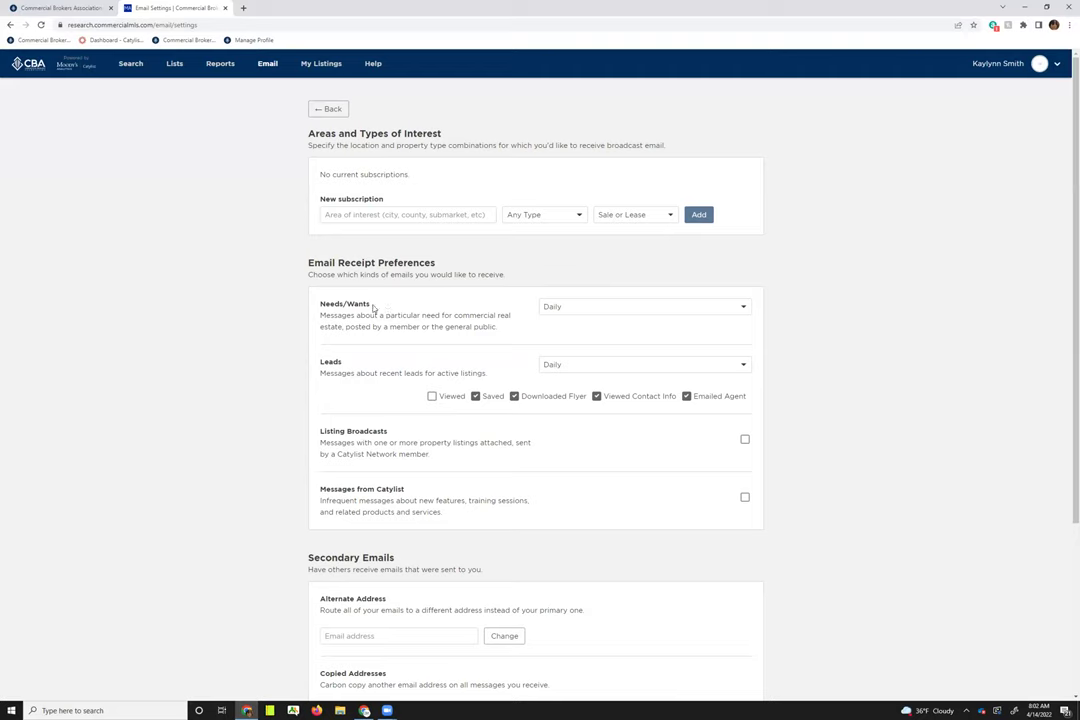
pyautogui.click(578, 308)
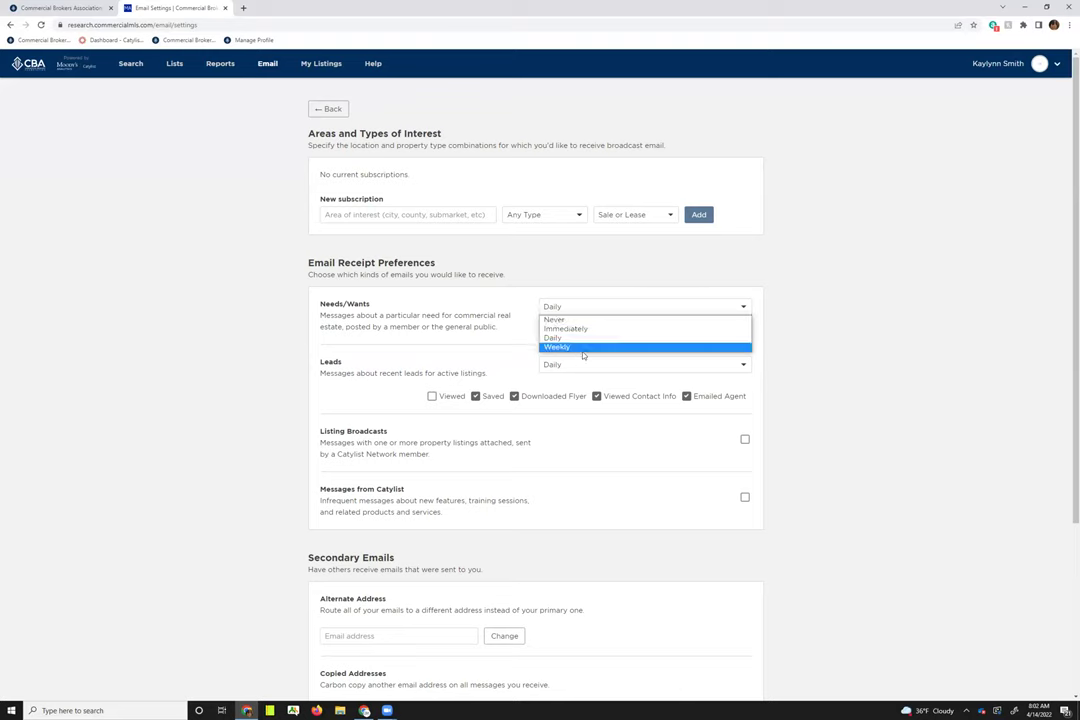
pyautogui.click(518, 348)
pyautogui.click(545, 366)
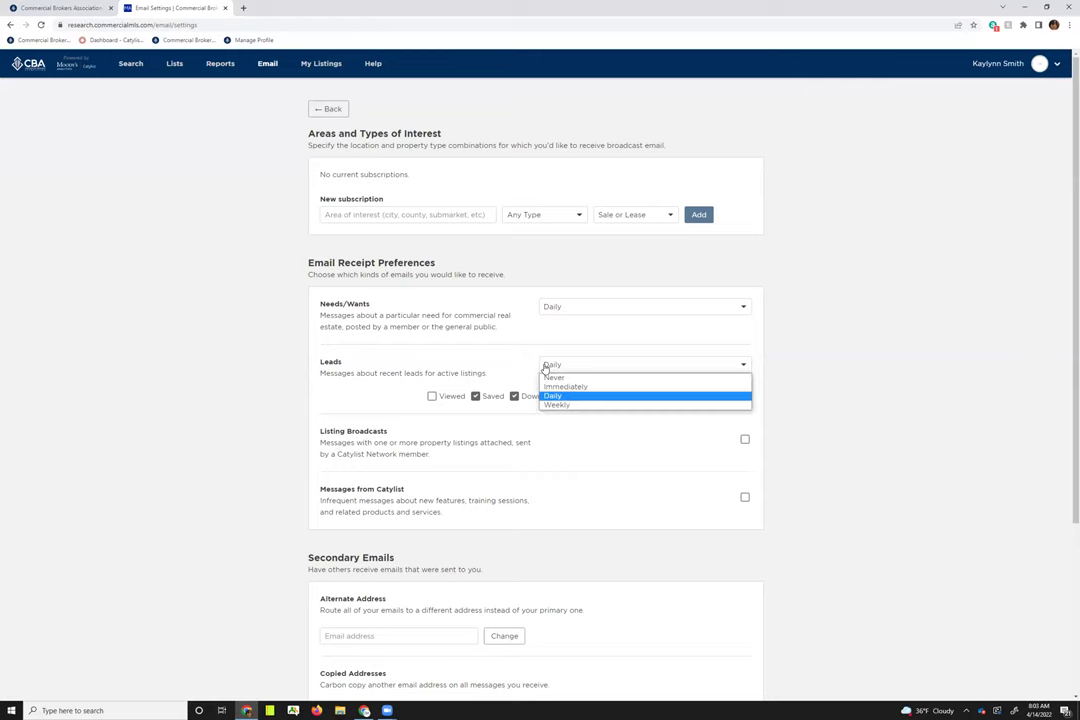
pyautogui.click(815, 349)
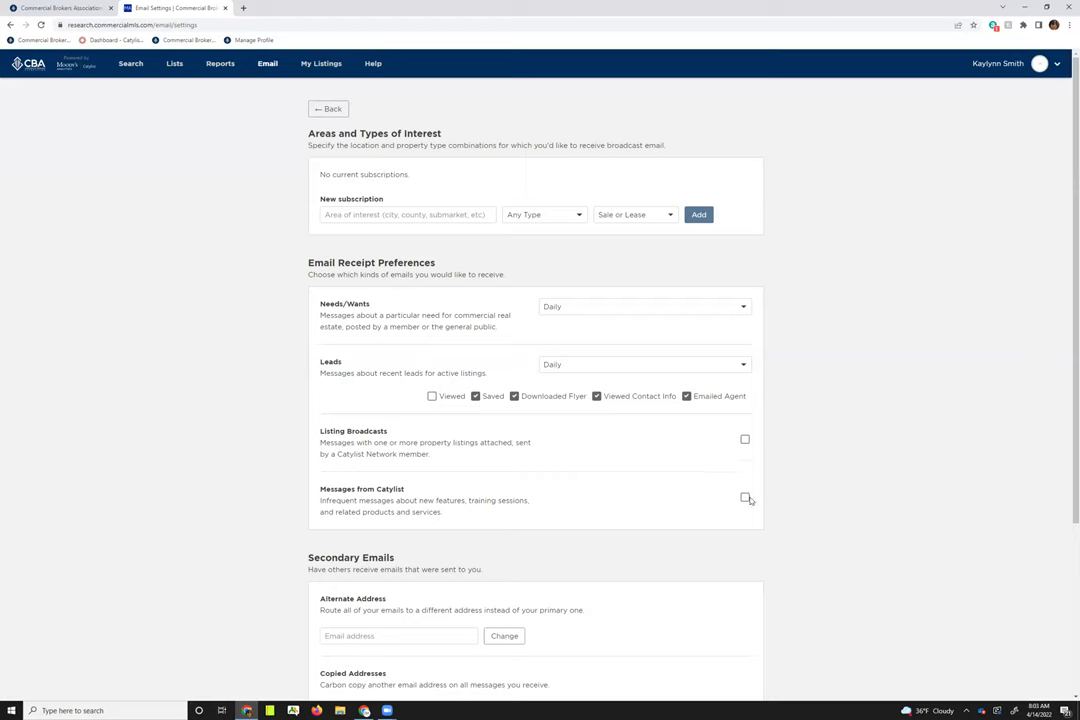
# Step: Scroll down to the Secondary Emails and Blocked Senders sections, both currently empty
pyautogui.scroll(-1, 1066, 422)
pyautogui.scroll(-4, 1066, 422)
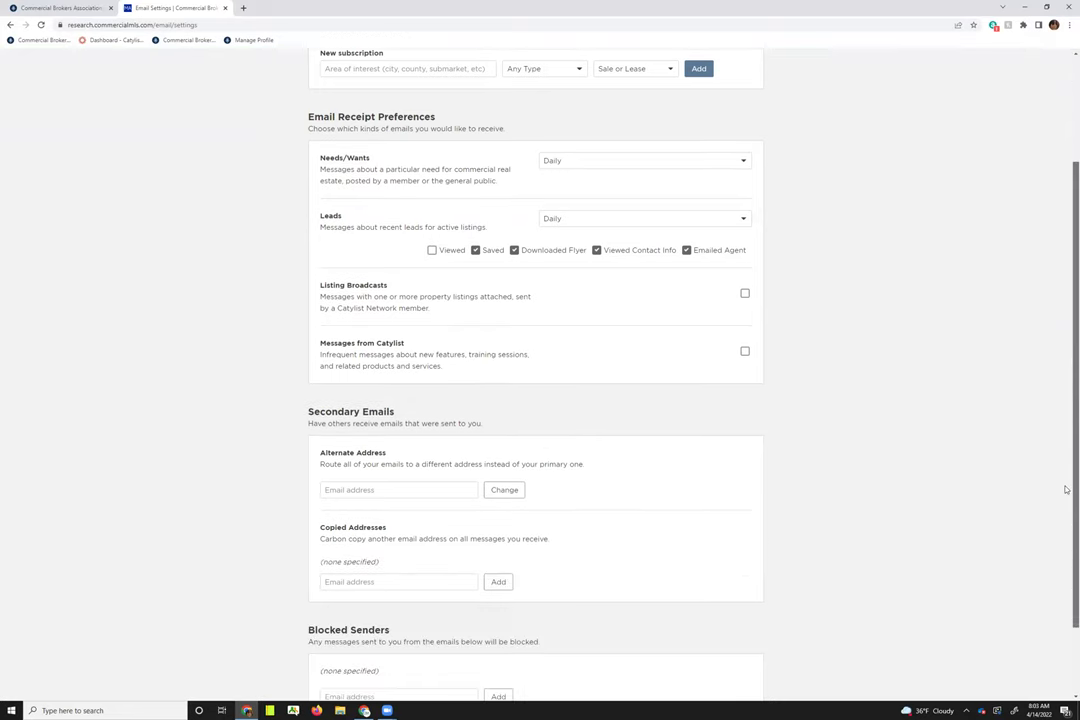